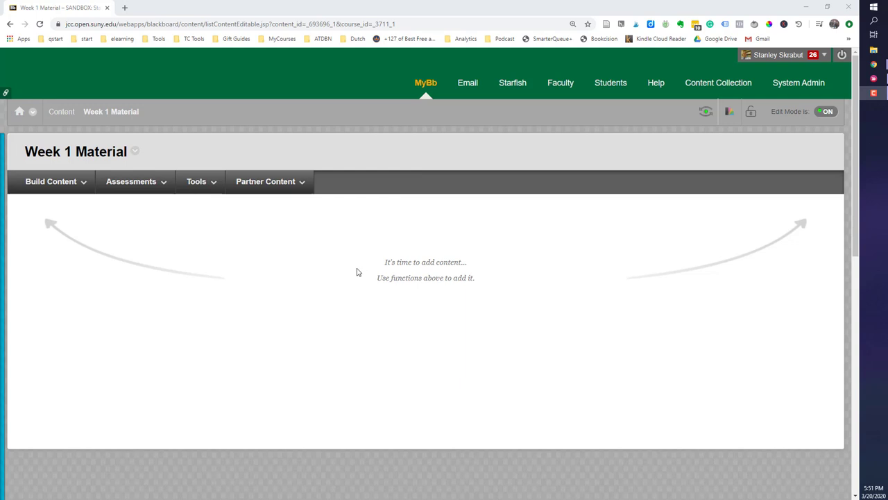
Open the Build Content menu in the empty Week 1 Material content area
left_click(70, 181)
left_click(79, 184)
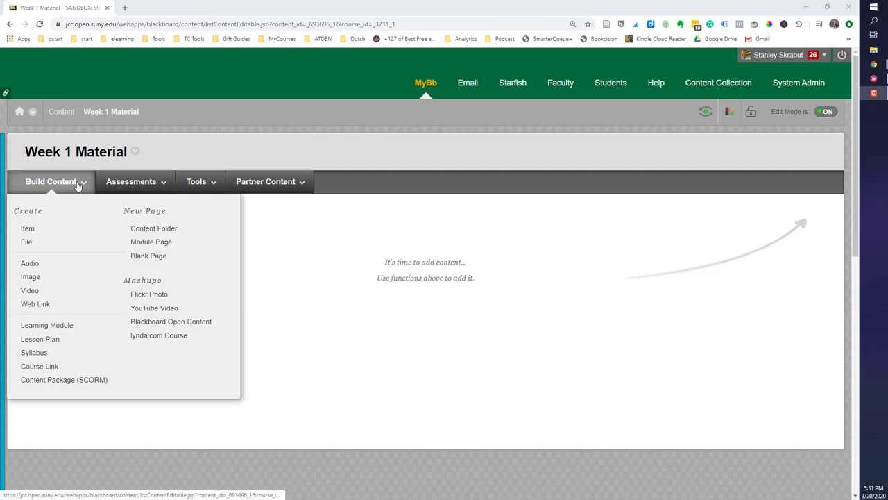
Create an Image item named 'My Image' with Questions Learning Online - 19 March.jpg attached
left_click(31, 277)
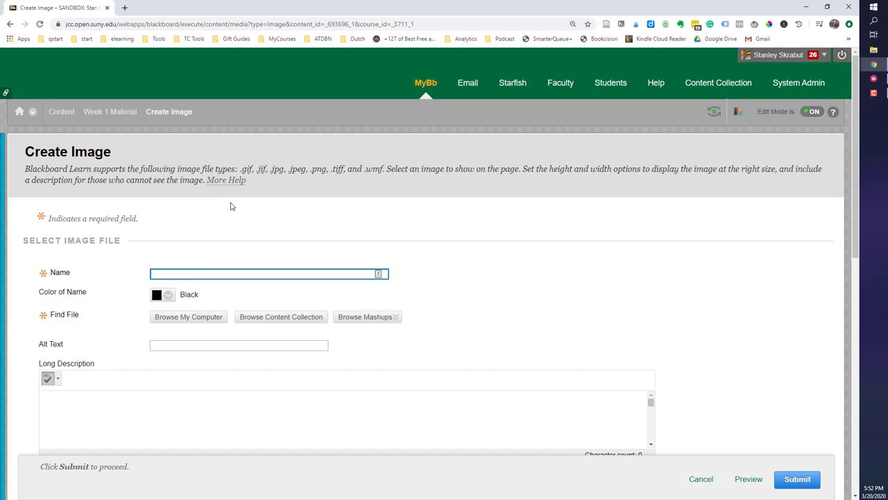
left_click(246, 274)
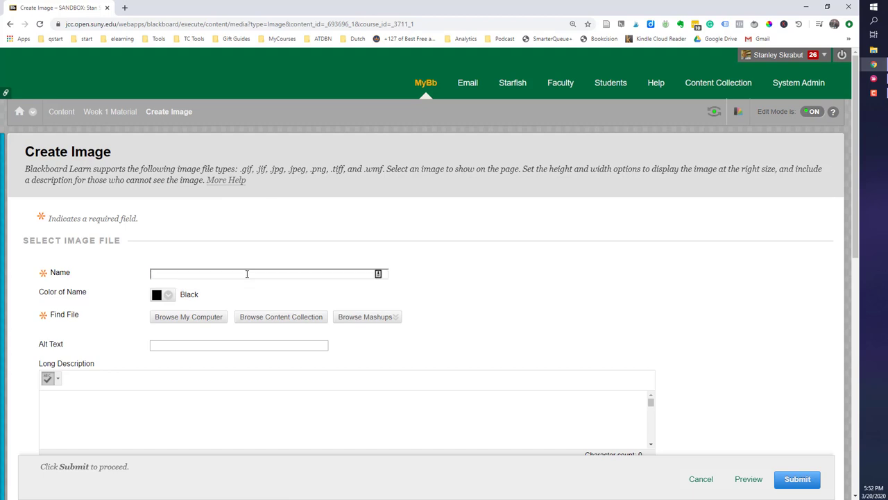
type("My Image")
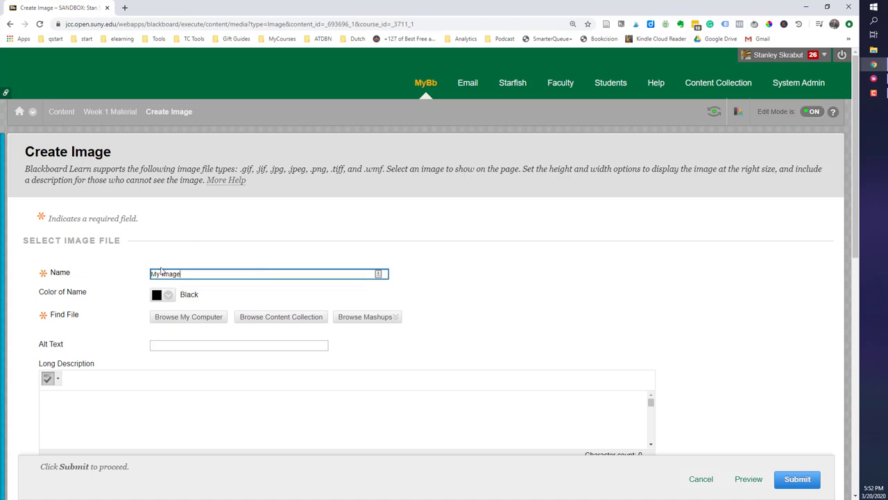
scroll(111, 280, "down", 1)
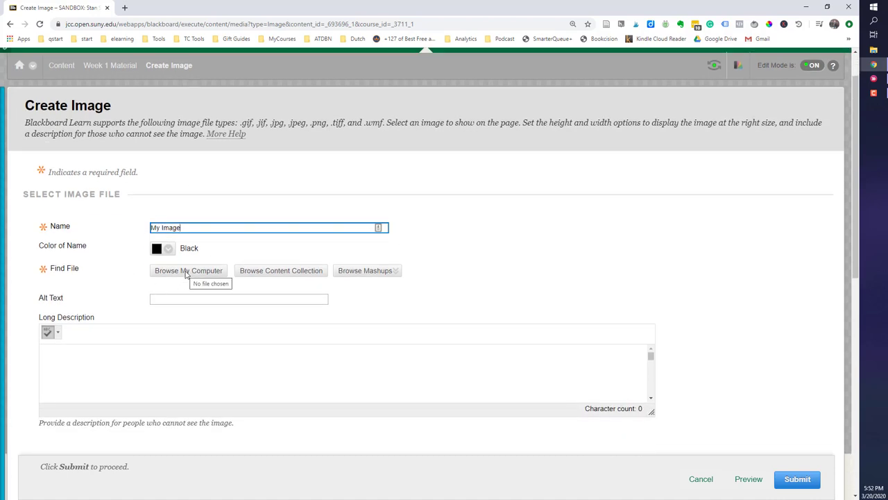
left_click(186, 271)
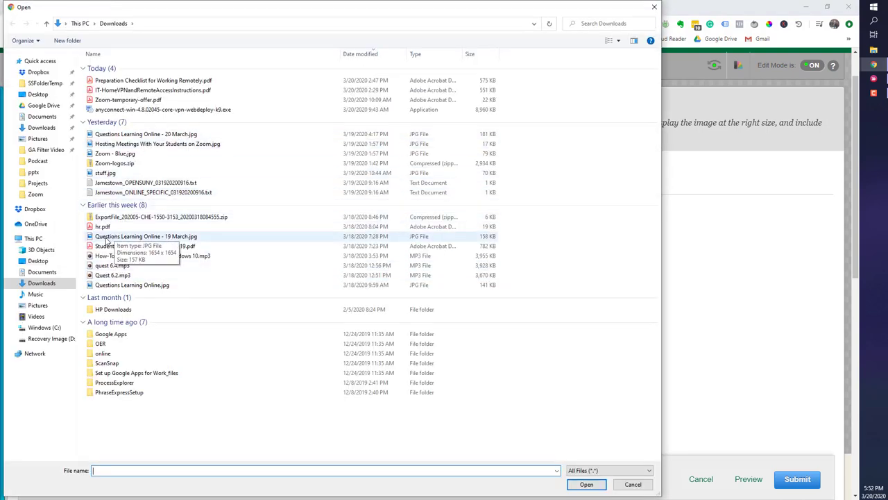
left_click(111, 239)
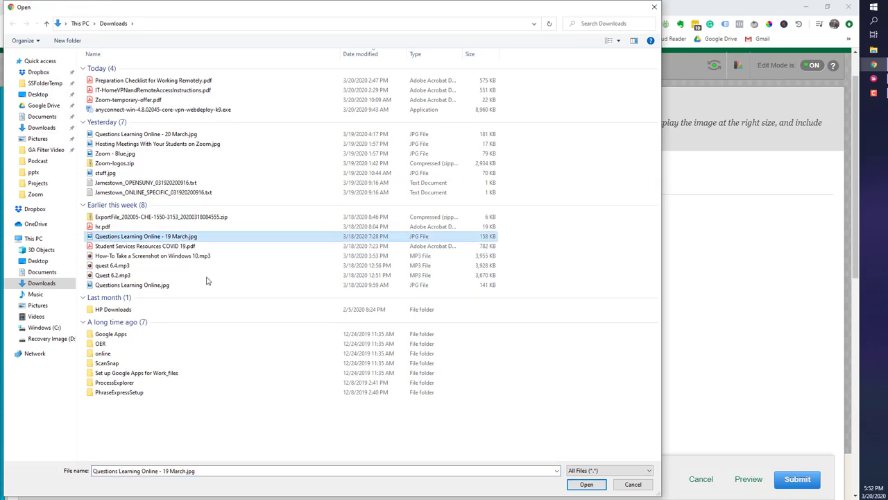
left_click(585, 485)
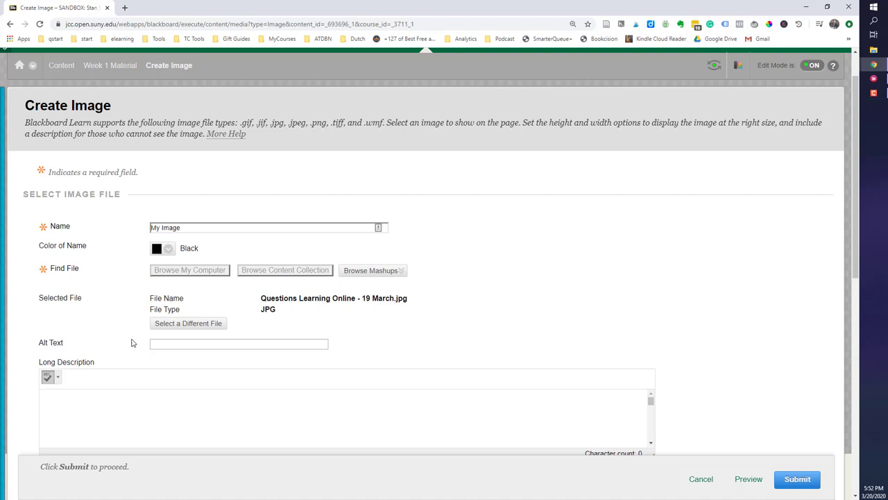
Enter the alt text 'My ad for a webinar' and copy it
left_click(167, 345)
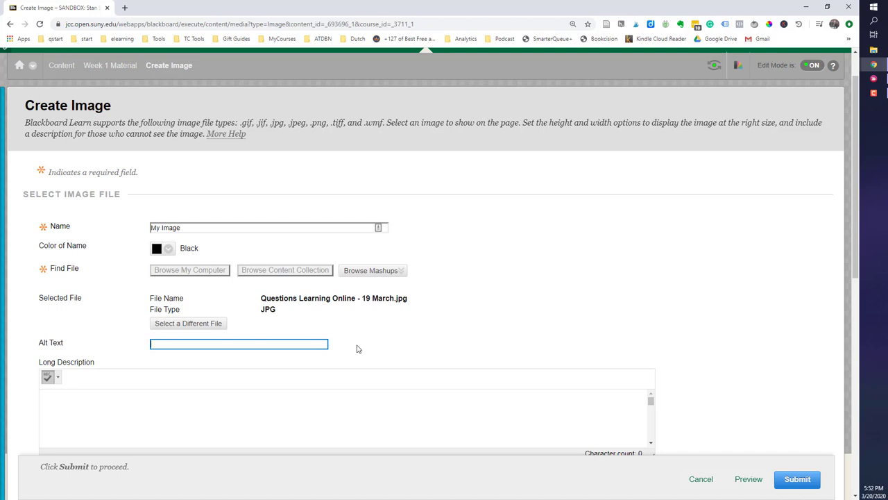
type("My ad for a webinair")
scroll(285, 264, "down", 2)
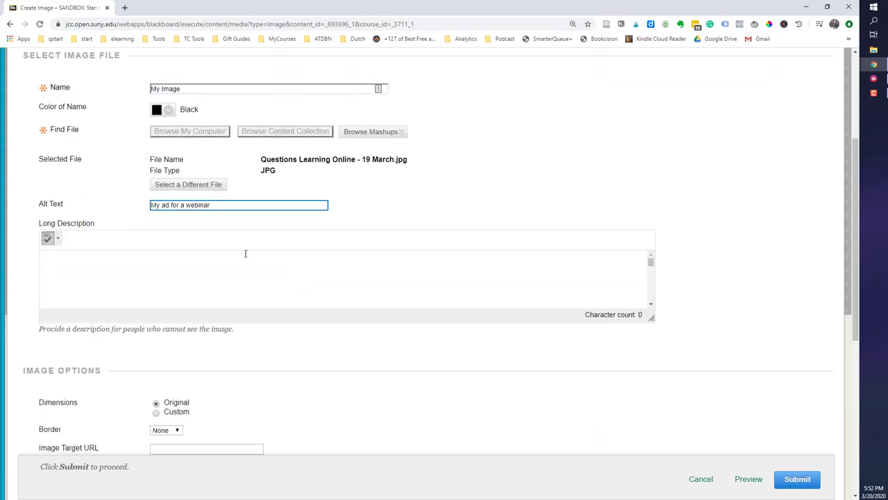
left_click_drag(218, 203, 124, 213)
key("ctrl+c")
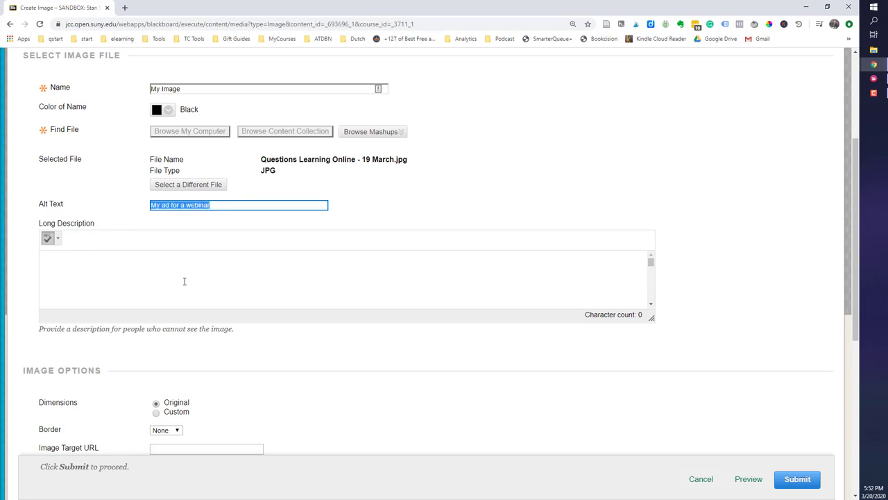
Paste it into Long Description, extending it to 'My ad for a webinar for March 19, 2020'
left_click(90, 275)
key("ctrl+v")
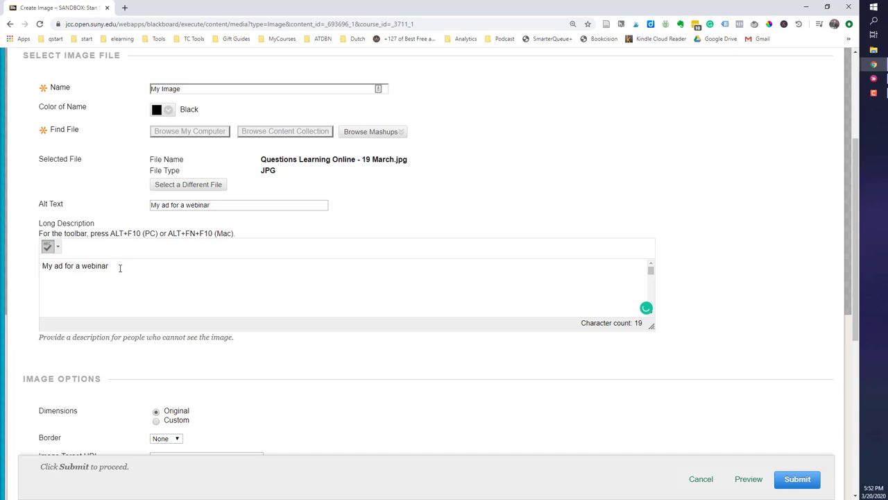
type("(")
type("or ")
type("March 1")
type("9")
key("BackSpace")
type(", 2020")
scroll(198, 296, "down", 5)
left_click_drag(858, 156, 859, 279)
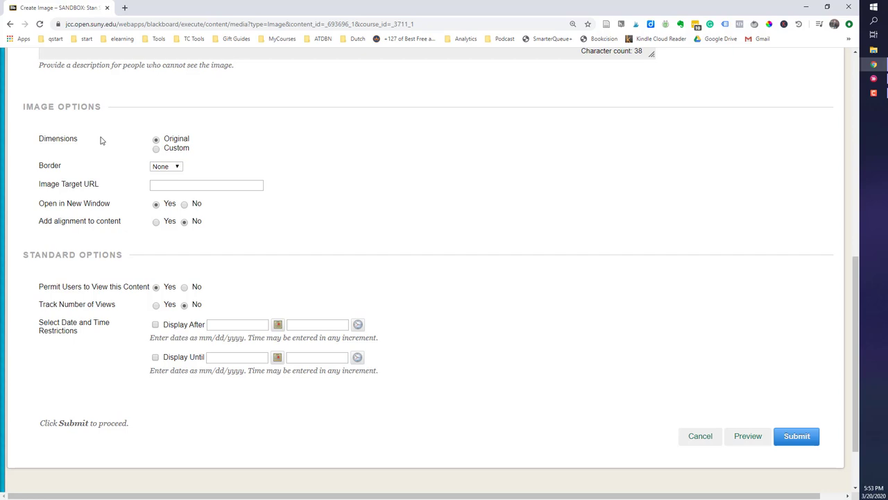
Set custom image dimensions of 400 × 400 px and submit My Image to the page
left_click(156, 149)
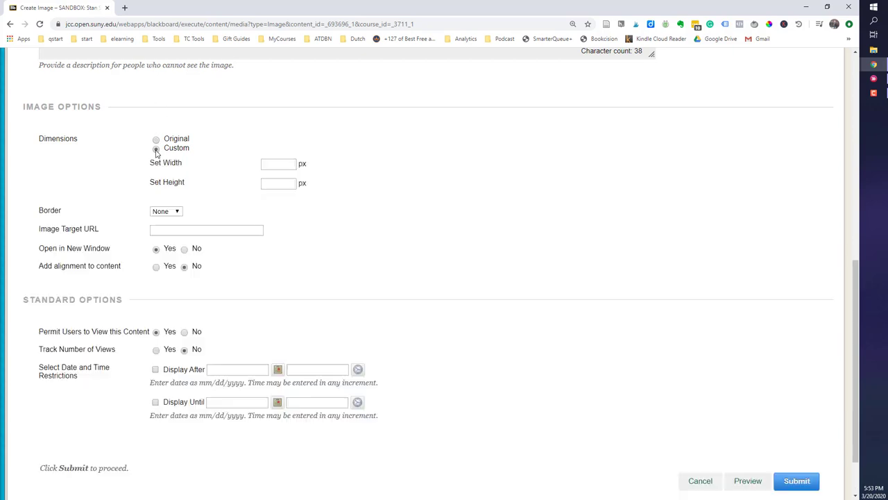
left_click(281, 165)
type("400")
key("Tab")
type("400")
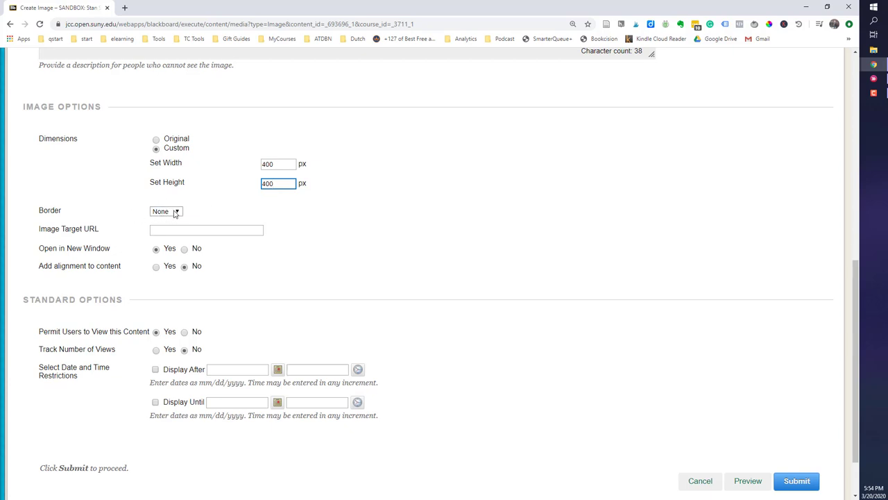
left_click(158, 229)
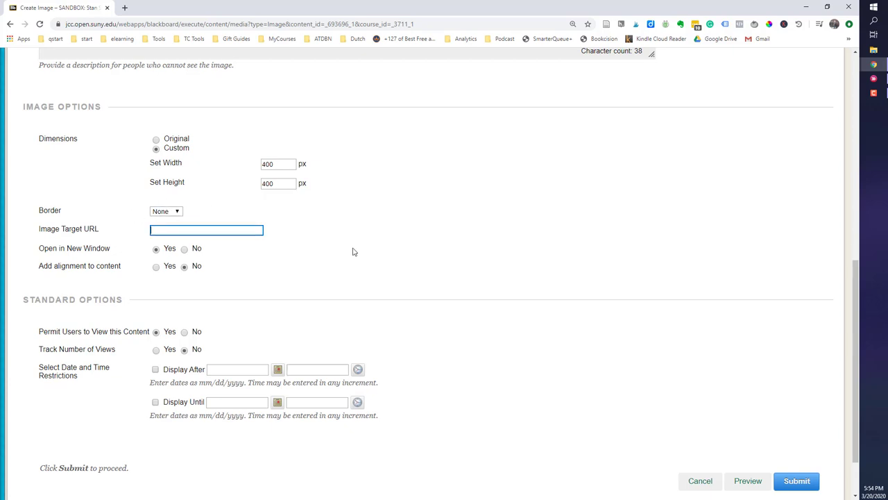
scroll(329, 253, "down", 1)
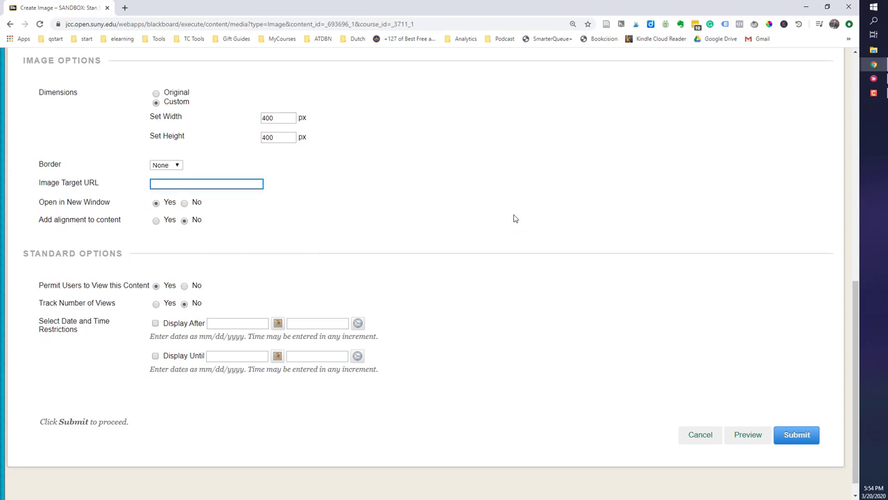
left_click(798, 436)
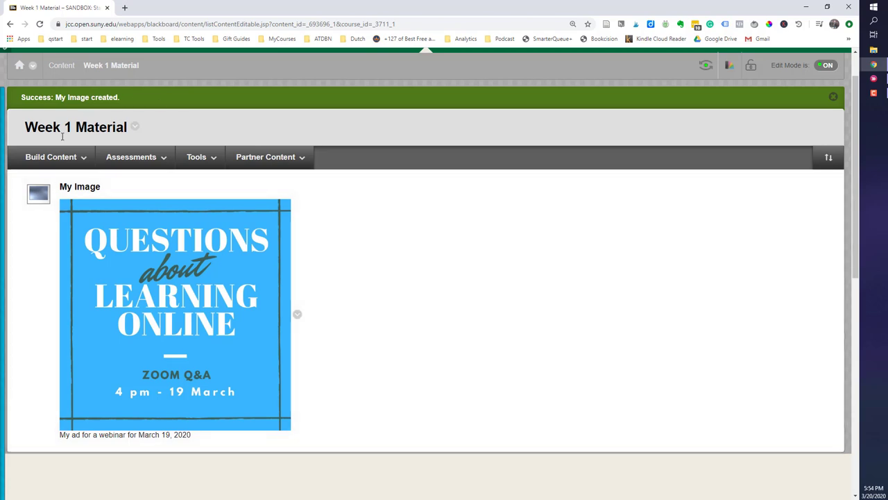
Open the Build Content menu again to add content below My Image
left_click(61, 159)
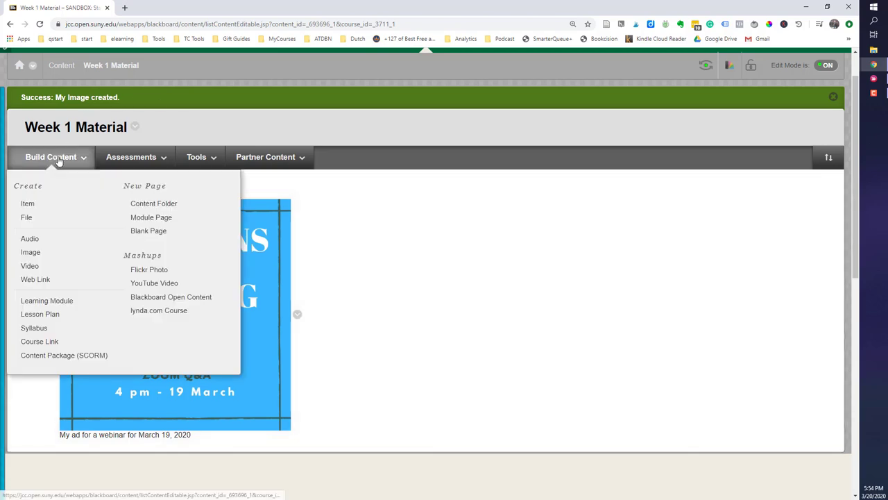
Create a Blank Page titled 'My new article' and place the cursor in its empty content area
left_click(147, 235)
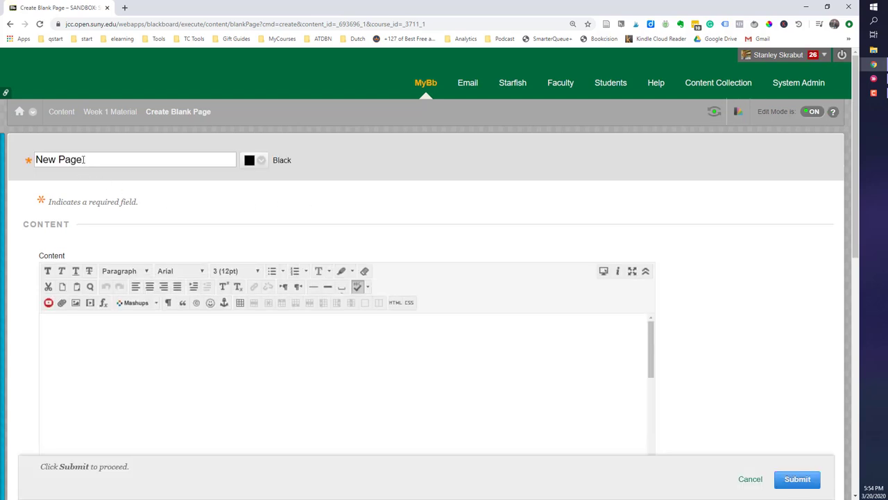
left_click_drag(83, 160, 33, 161)
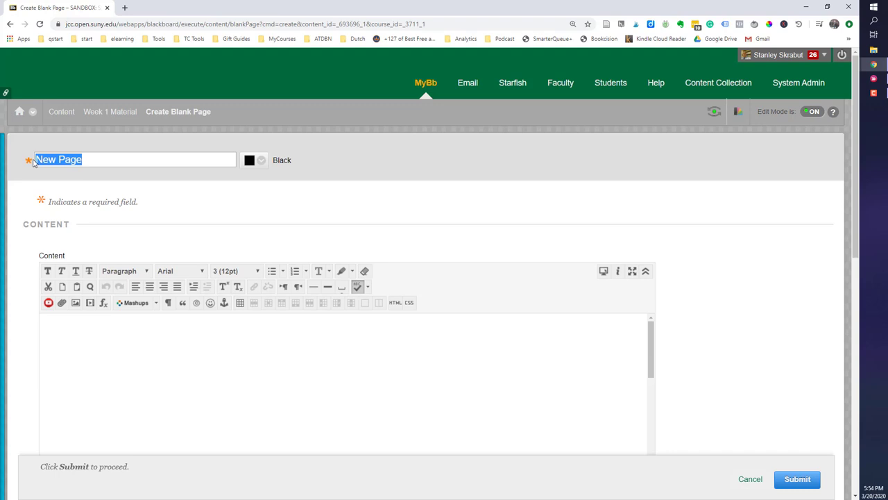
type("My new")
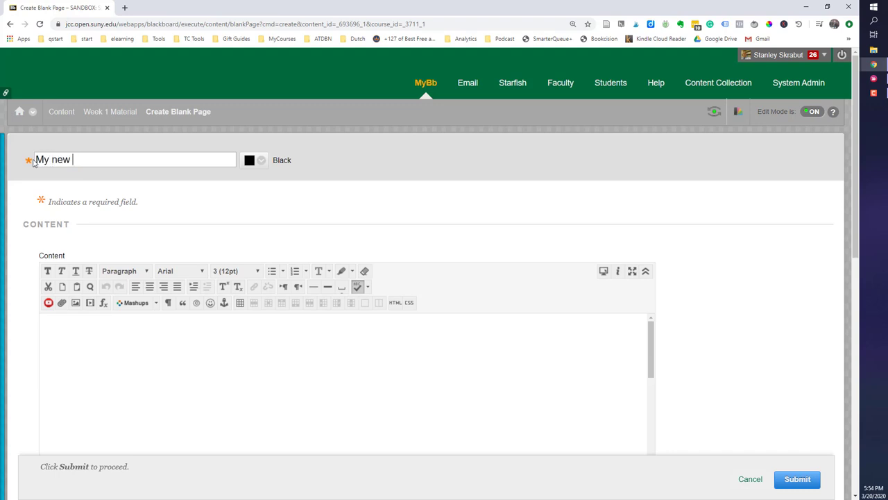
type(" article")
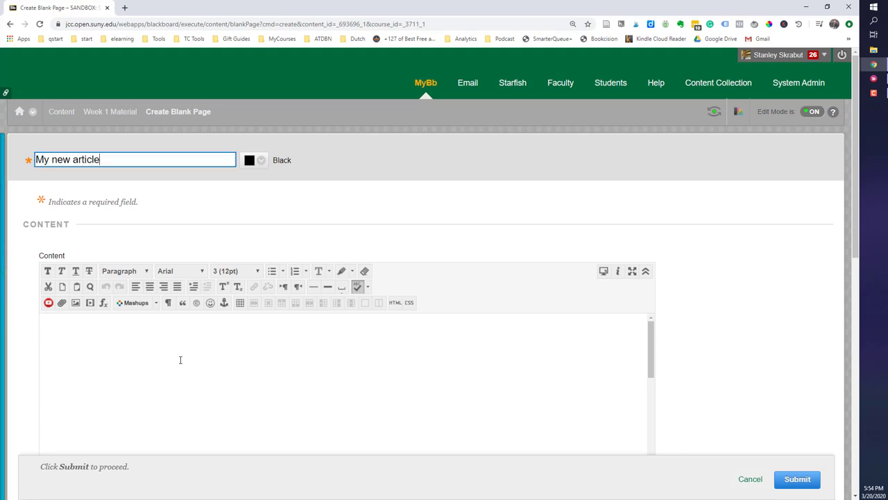
scroll(220, 211, "down", 3)
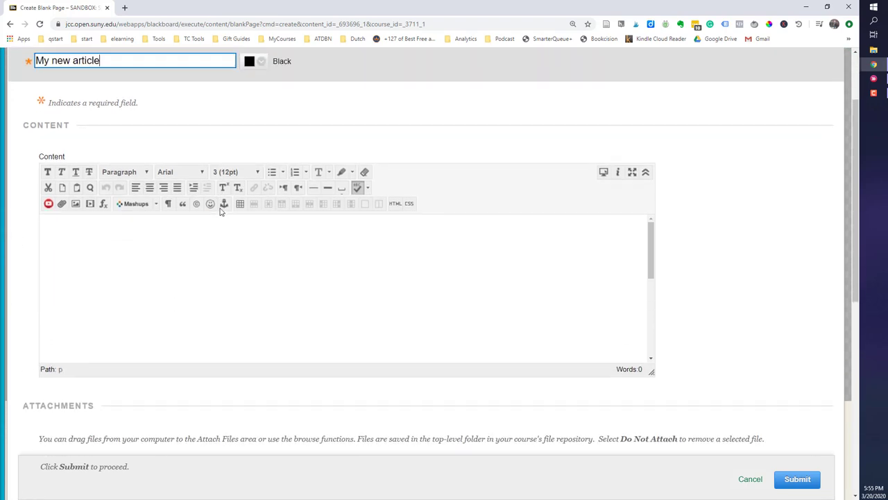
scroll(220, 212, "up", 1)
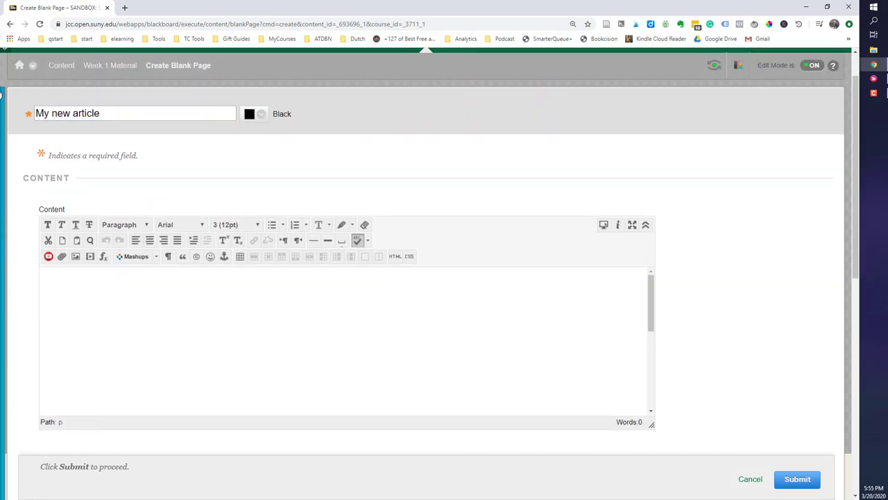
left_click(117, 120)
left_click(88, 296)
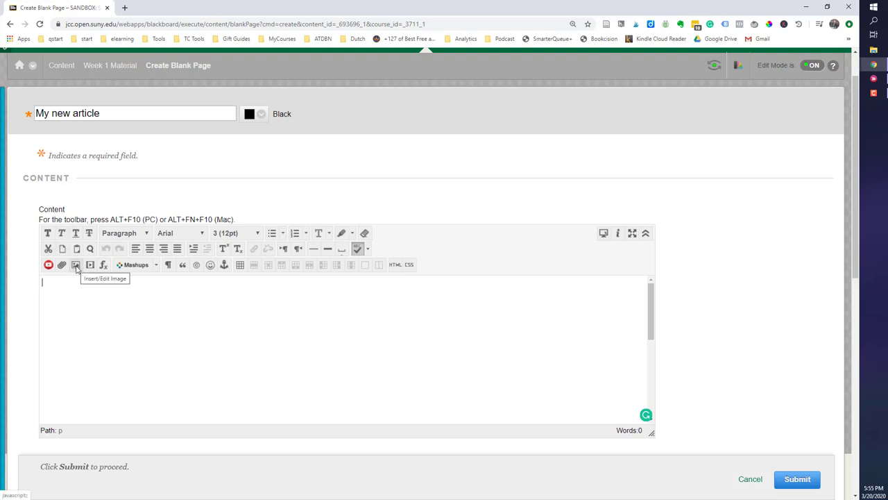
Toggle the editor toolbar options and bring up the Insert/Edit Image dialog for the article
left_click(76, 268)
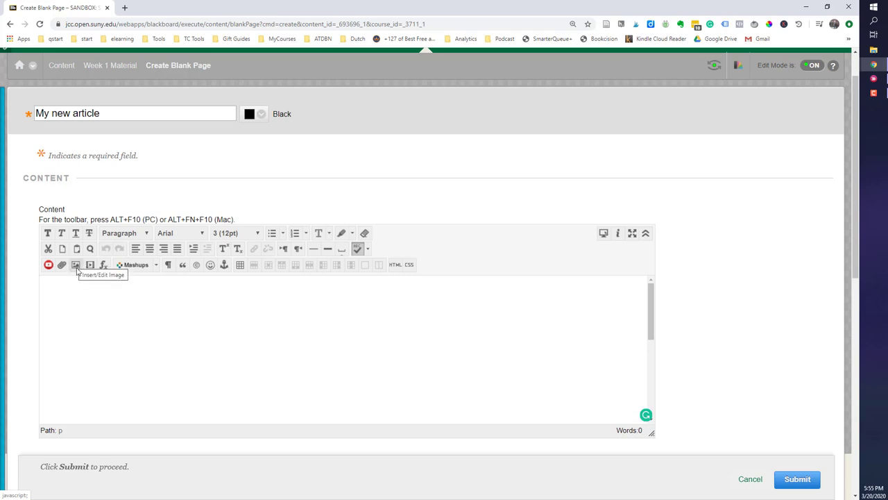
left_click(646, 234)
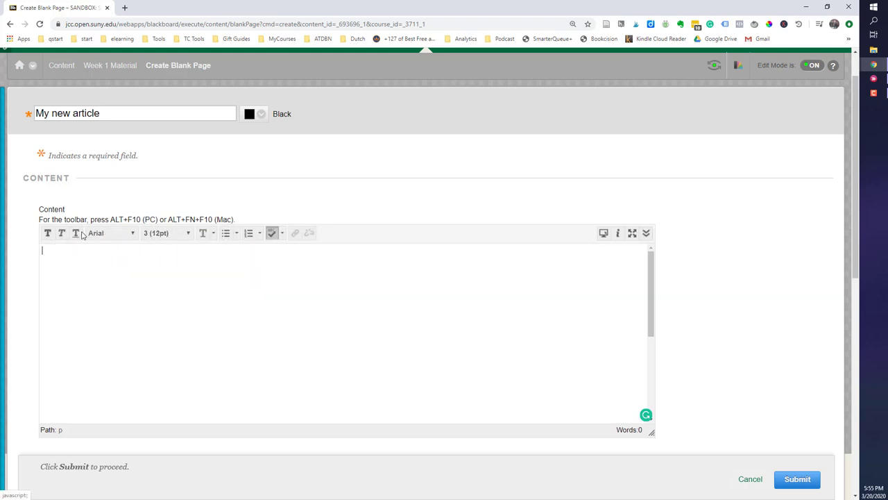
left_click(646, 234)
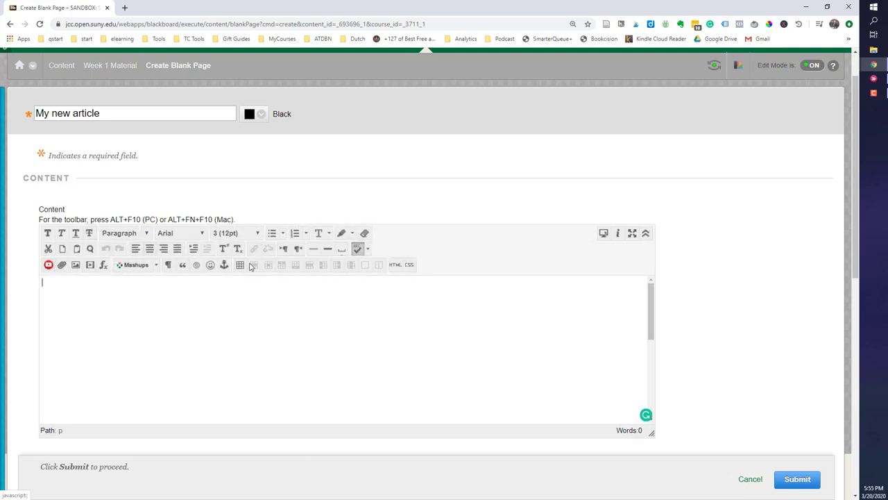
left_click(76, 266)
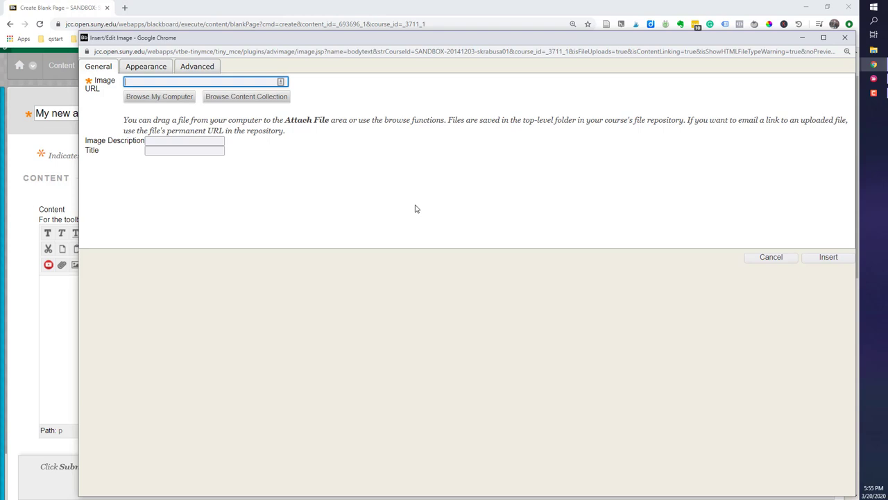
Upload Questions Learning Online - 20 March.jpg and describe it as 'My ad for March 20'
left_click(150, 97)
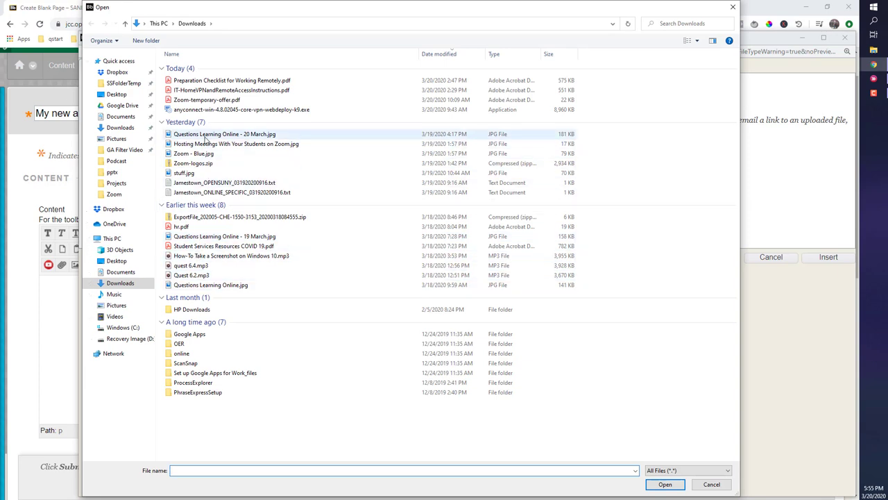
left_click(205, 137)
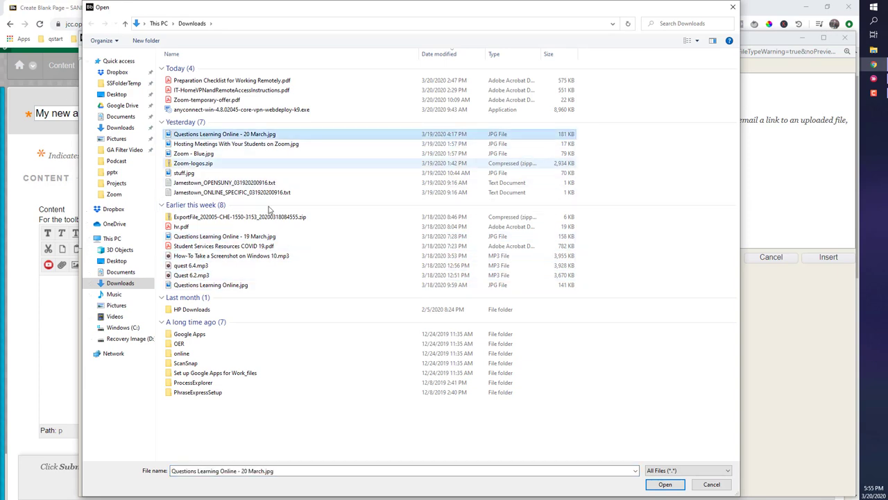
left_click(665, 484)
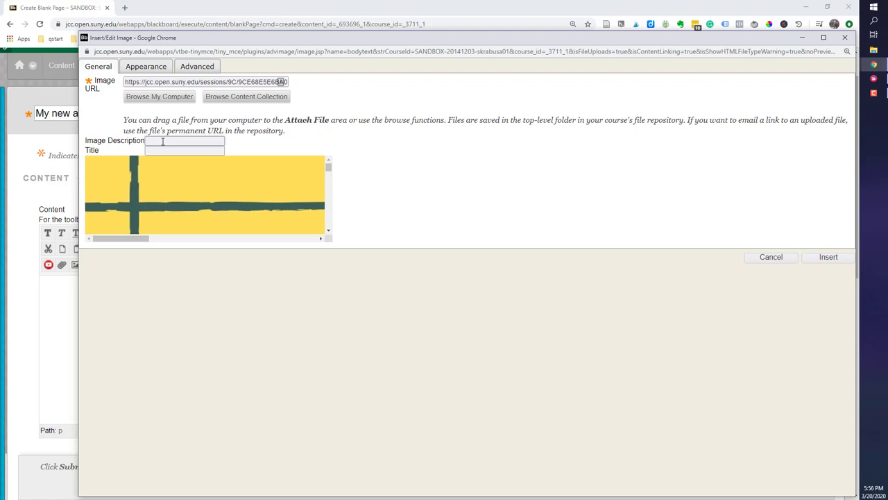
left_click(162, 140)
left_click_drag(134, 239, 109, 240)
left_click(220, 140)
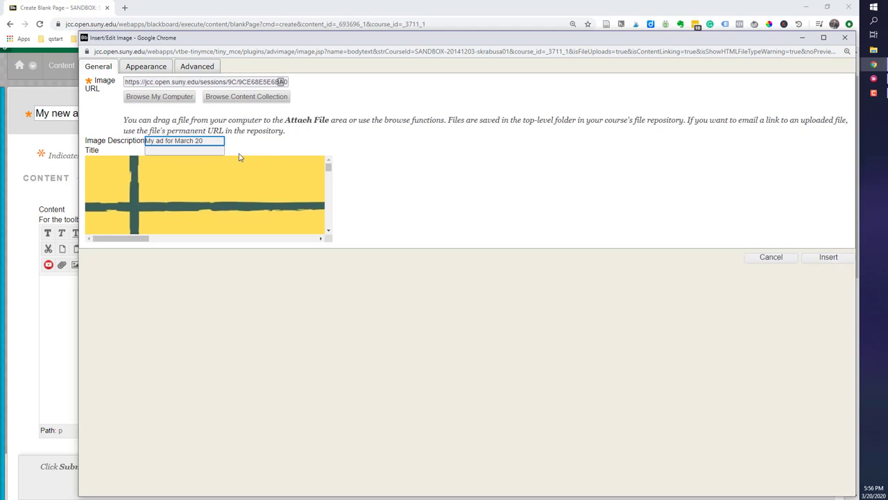
Resize the March 20 ad from 1654 to 300 × 300 px with proportions constrained
left_click(143, 69)
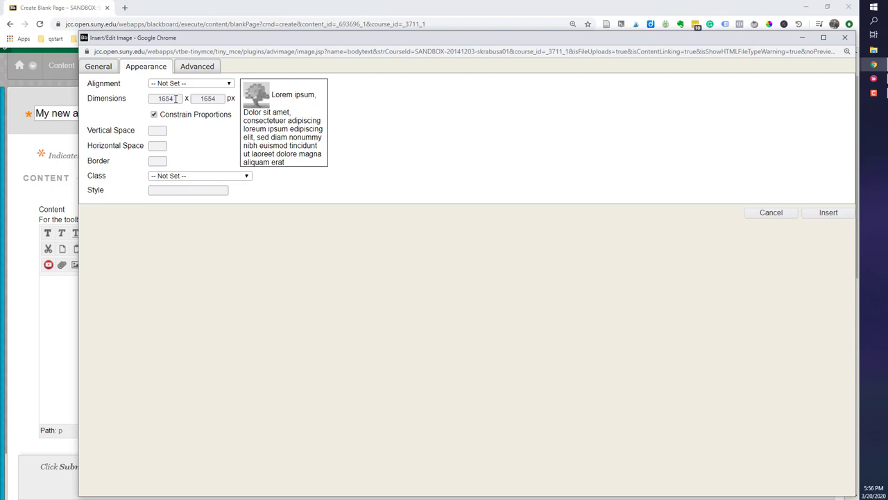
left_click_drag(175, 99, 155, 99)
type("300")
left_click(152, 101)
key("Tab")
left_click(194, 67)
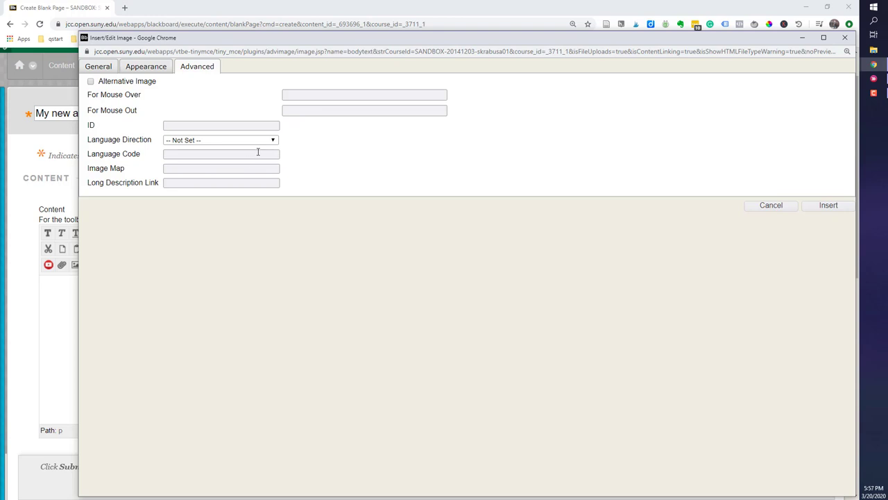
left_click(142, 69)
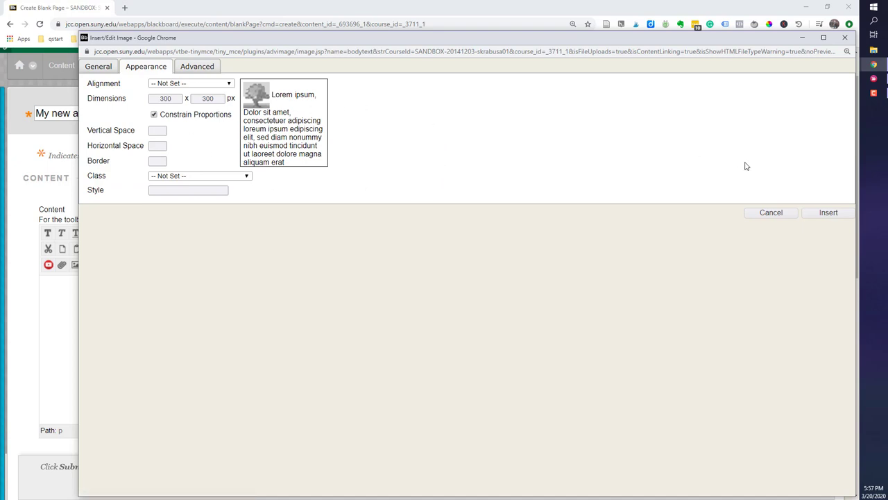
Insert the resized ad into the article with the line 'Adding to the bottom of this' beneath it
left_click(833, 216)
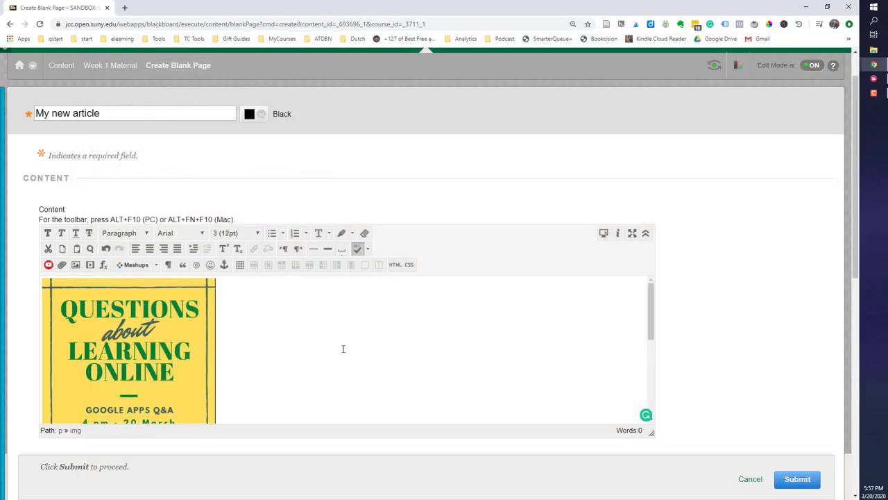
scroll(343, 348, "down", 2)
scroll(343, 348, "up", 2)
scroll(343, 349, "down", 2)
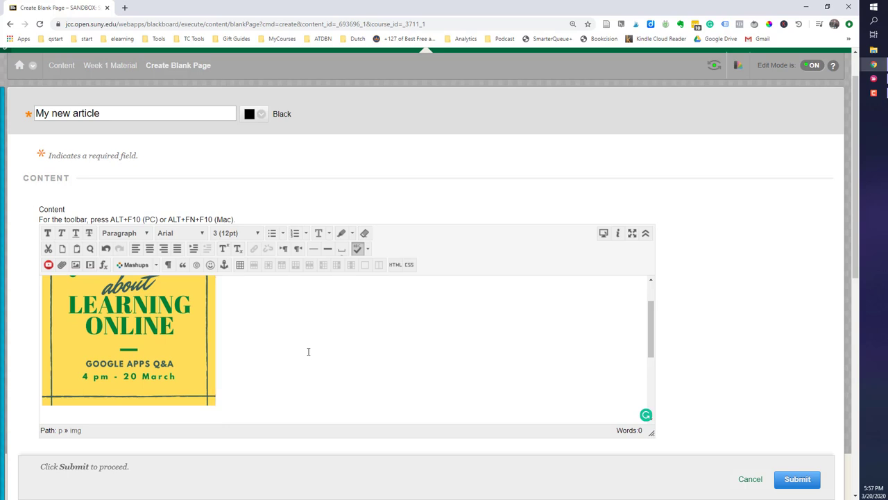
key("Return")
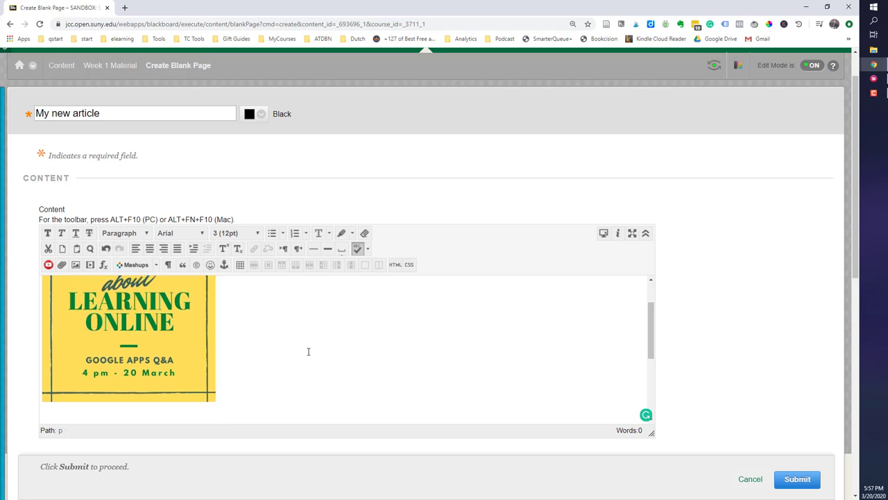
type("Adding to to ")
type("ottom of this")
scroll(265, 375, "down", 2)
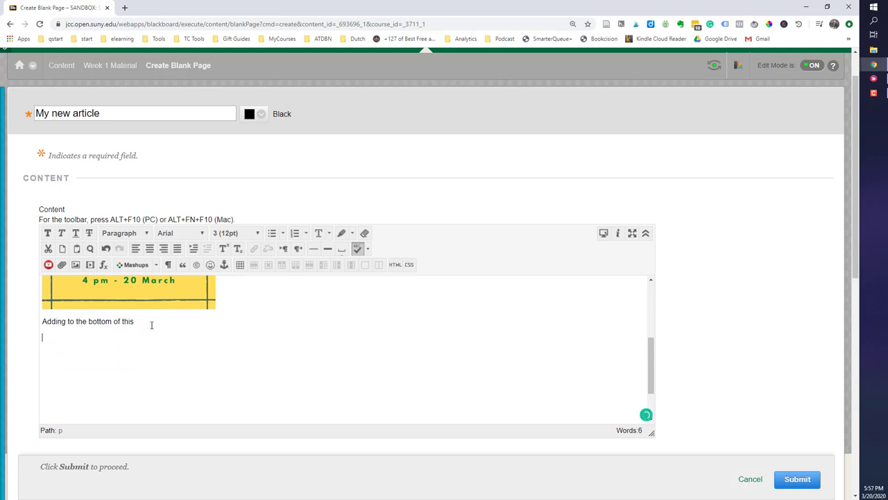
Upload Questions Learning Online.jpg as a second image, described as 'My previous ad'
left_click(76, 264)
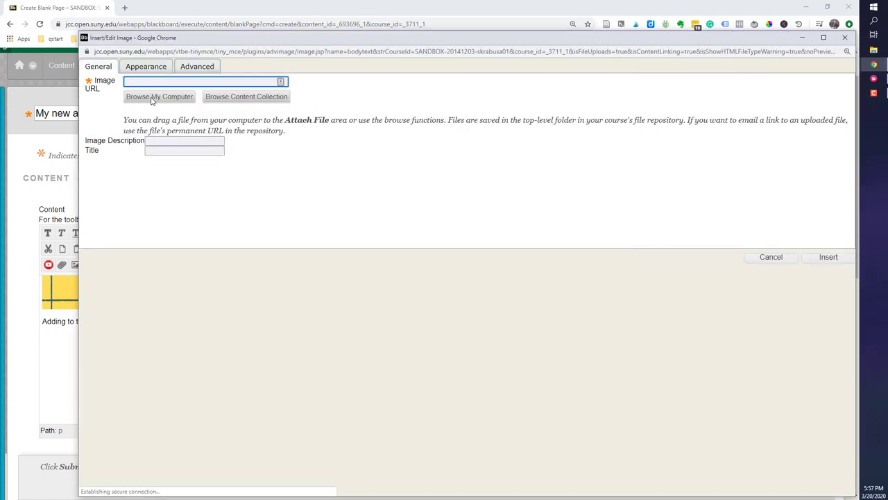
left_click(146, 97)
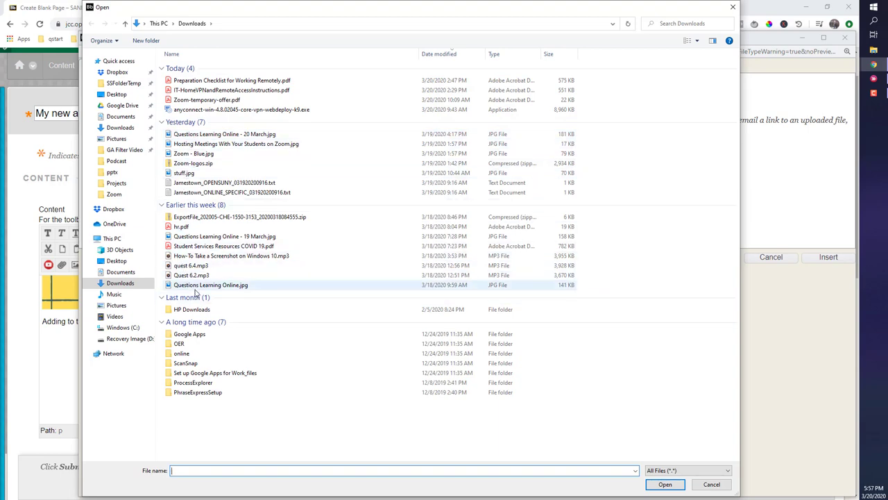
left_click(198, 286)
left_click(666, 485)
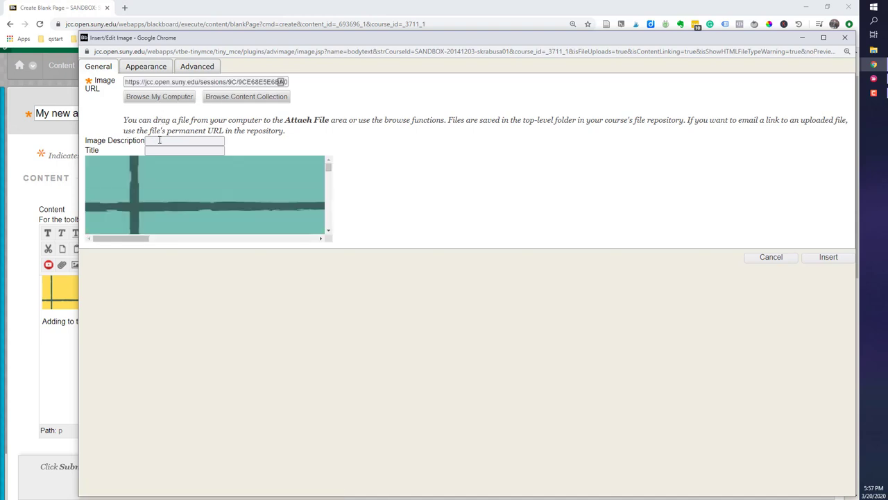
left_click(160, 140)
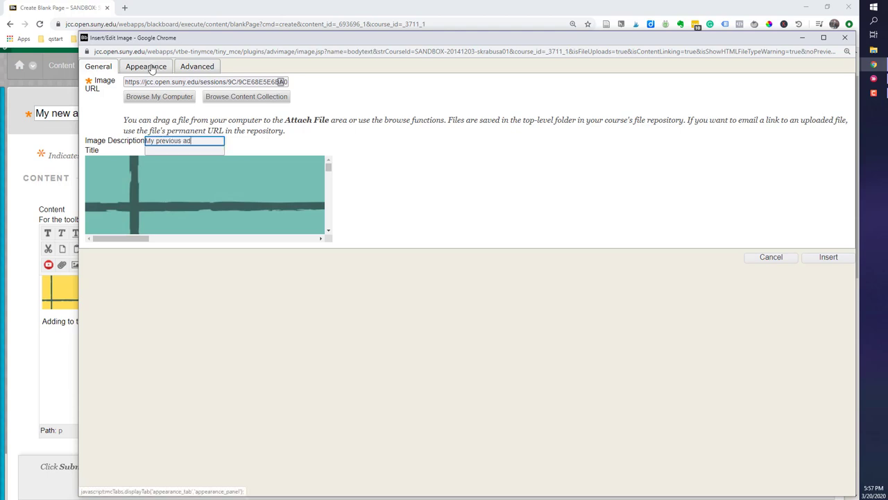
Resize the teal ad from 1654 to 350 × 350 px and insert it below the text line
left_click(151, 67)
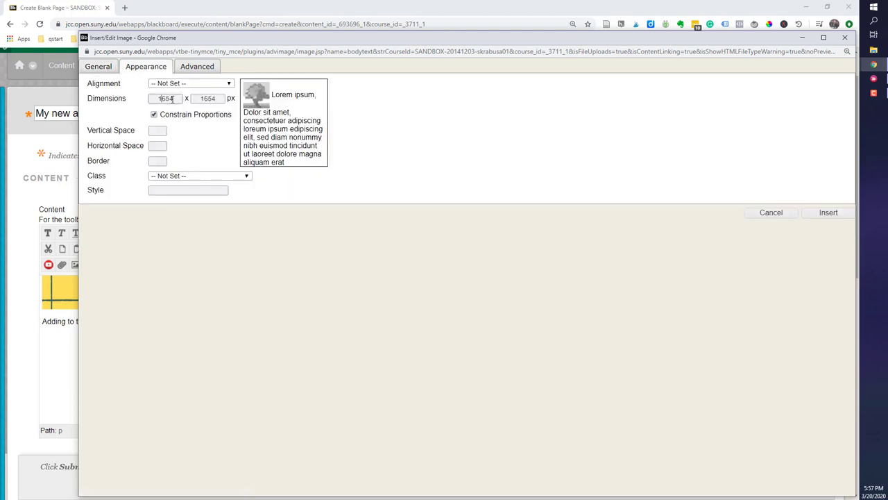
left_click_drag(172, 99, 148, 101)
type("350")
key("Tab")
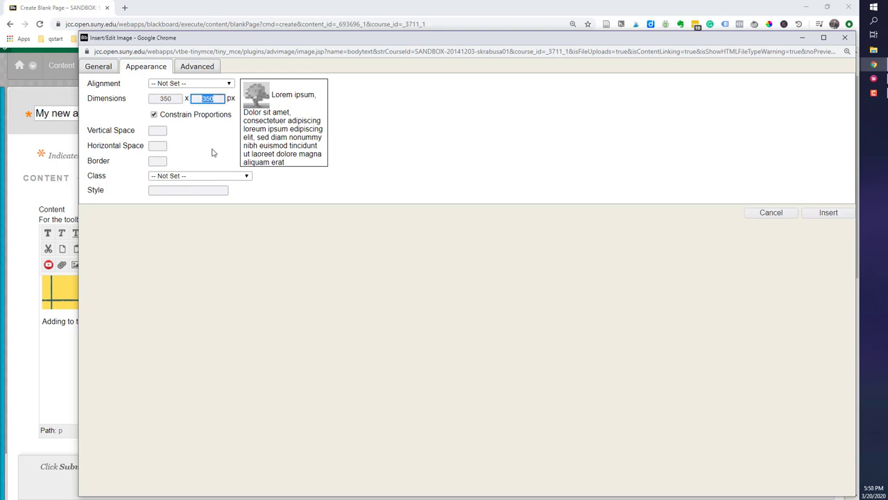
left_click(825, 212)
scroll(235, 372, "up", 5)
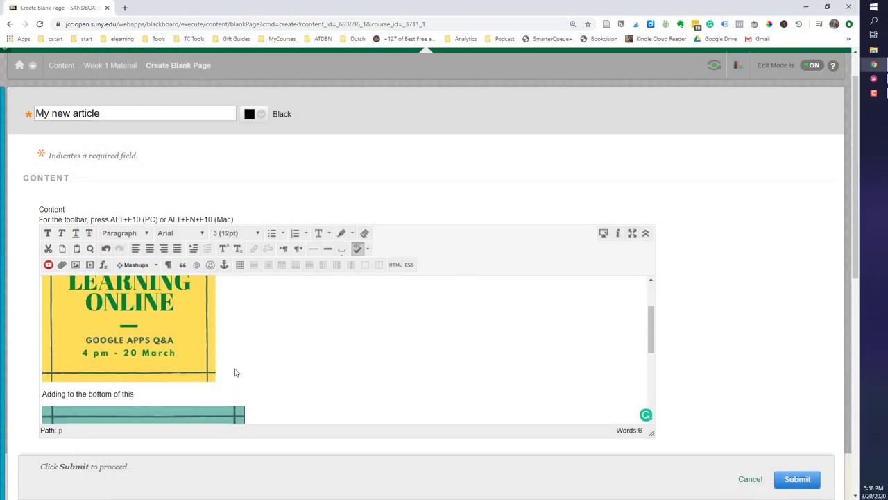
scroll(235, 372, "down", 6)
scroll(235, 373, "down", 1)
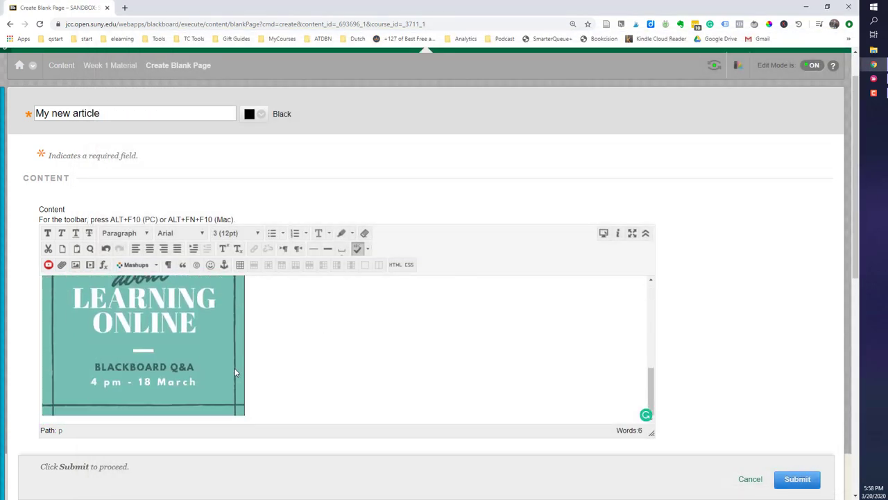
scroll(234, 368, "up", 5)
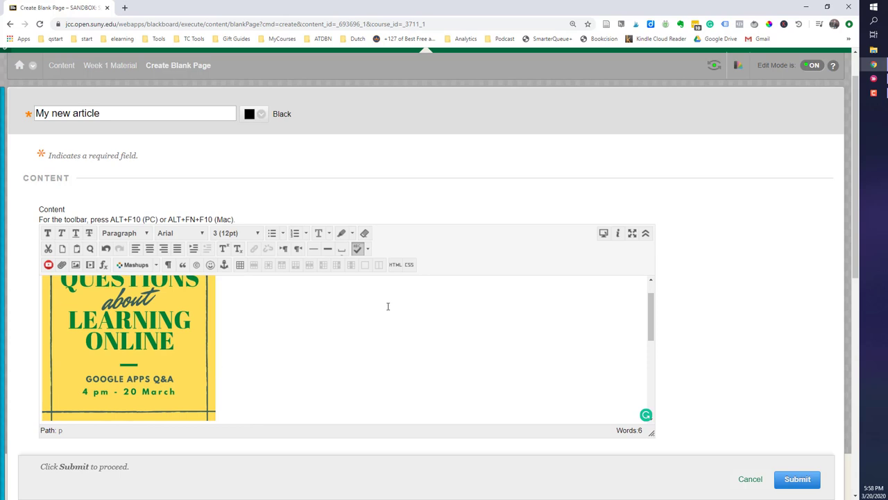
scroll(710, 275, "down", 6)
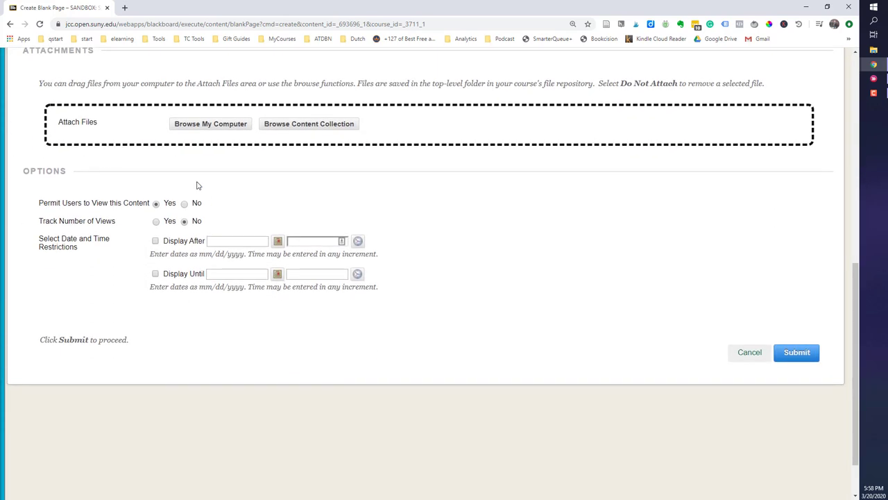
Submit My new article, reopen it from Week 1 Material to review, then cancel without changes
left_click(796, 354)
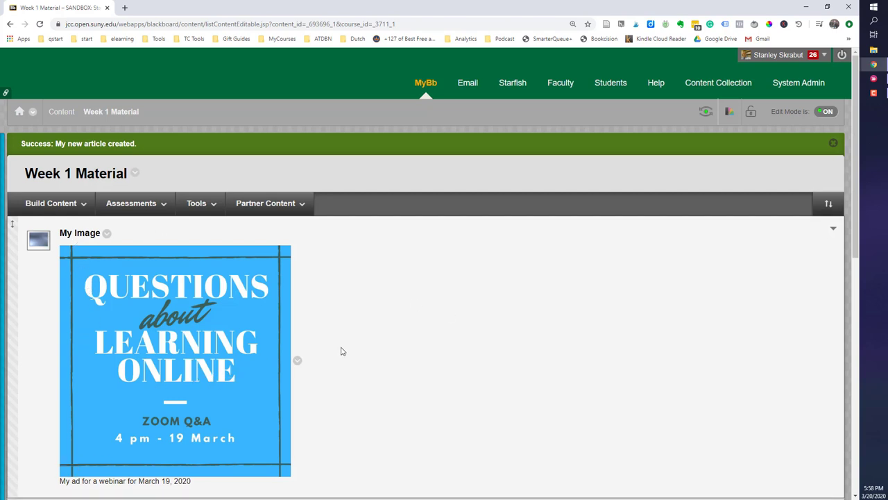
scroll(341, 351, "down", 3)
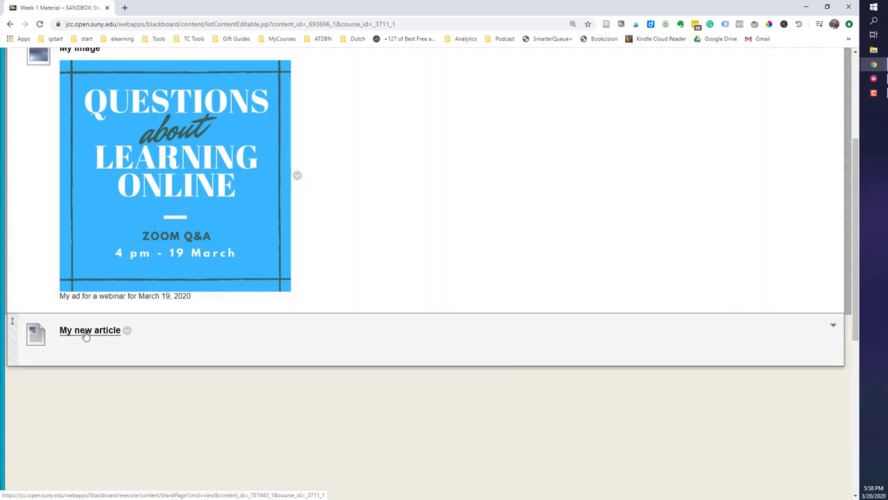
left_click(86, 334)
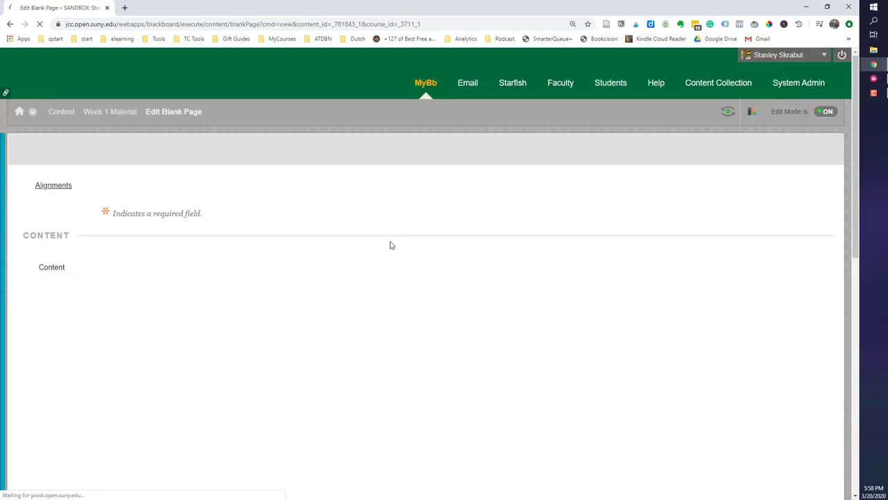
scroll(351, 261, "down", 2)
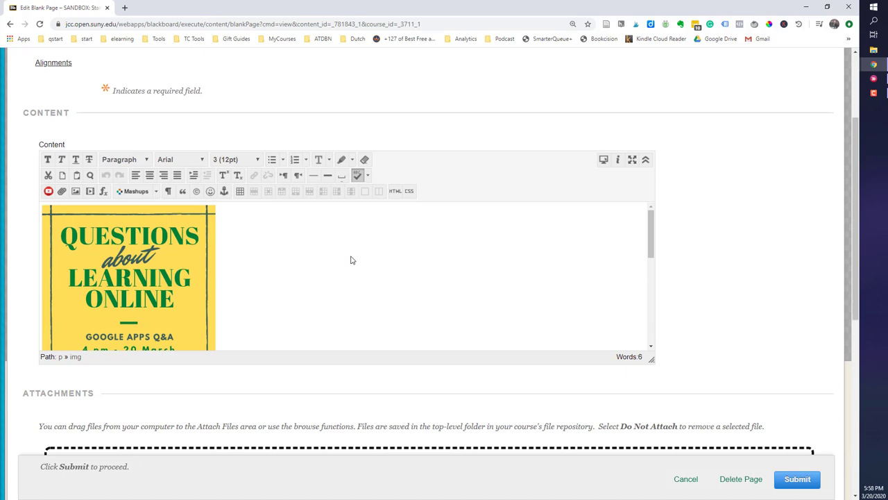
scroll(265, 271, "down", 2)
scroll(264, 270, "up", 2)
left_click(684, 479)
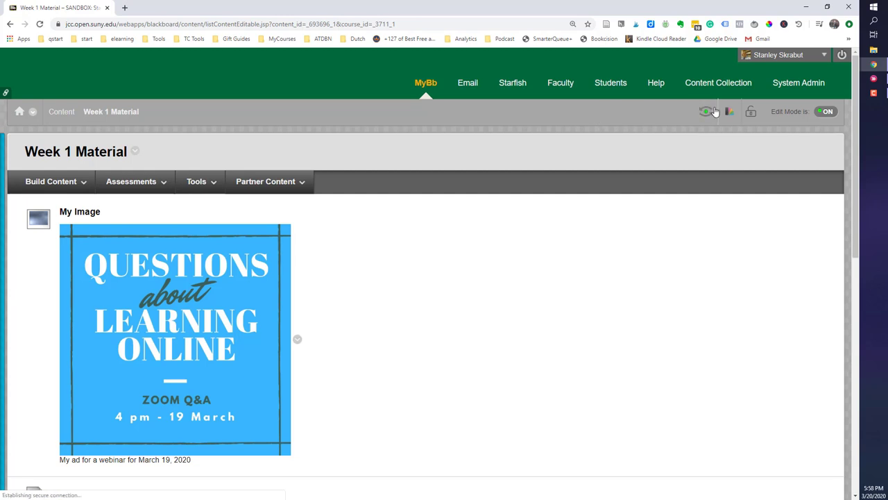
Turn on Student Preview and open My new article from Content > Week 1 Material
left_click(706, 112)
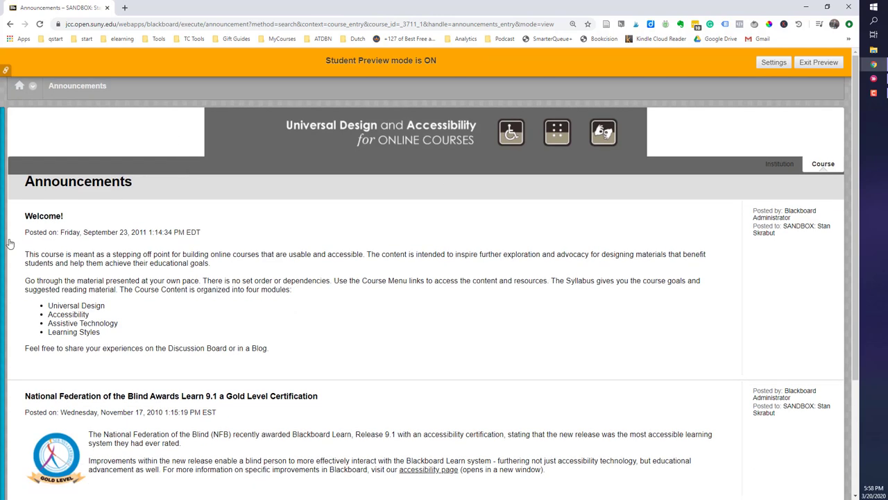
left_click(5, 243)
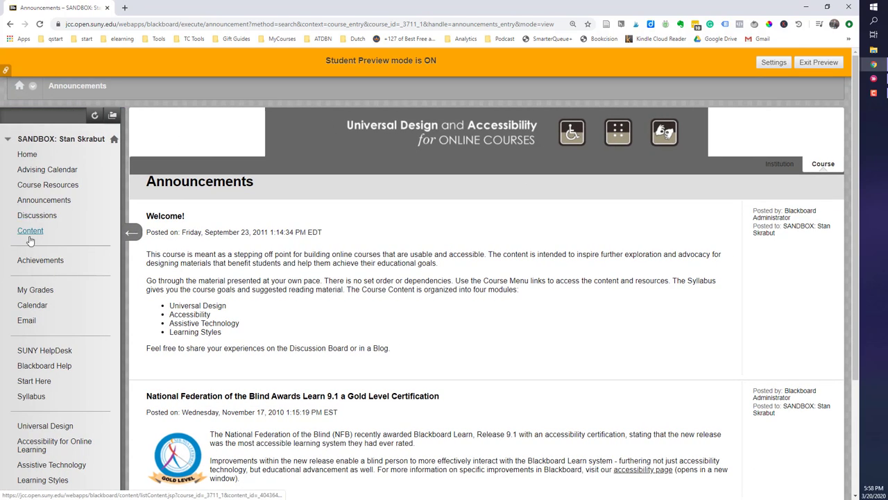
left_click(30, 233)
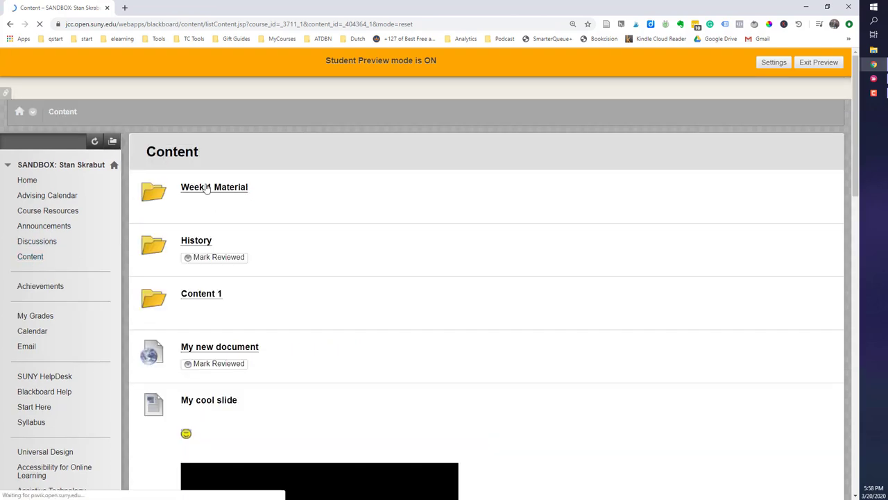
left_click(207, 188)
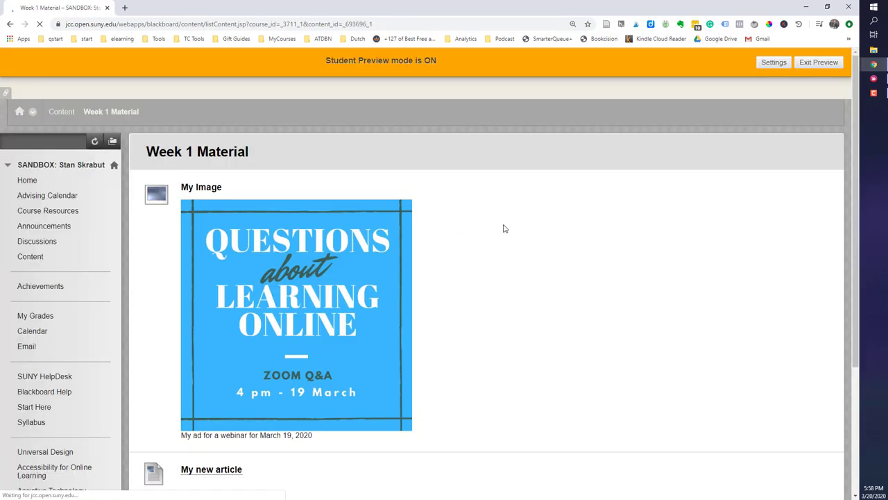
scroll(502, 228, "down", 3)
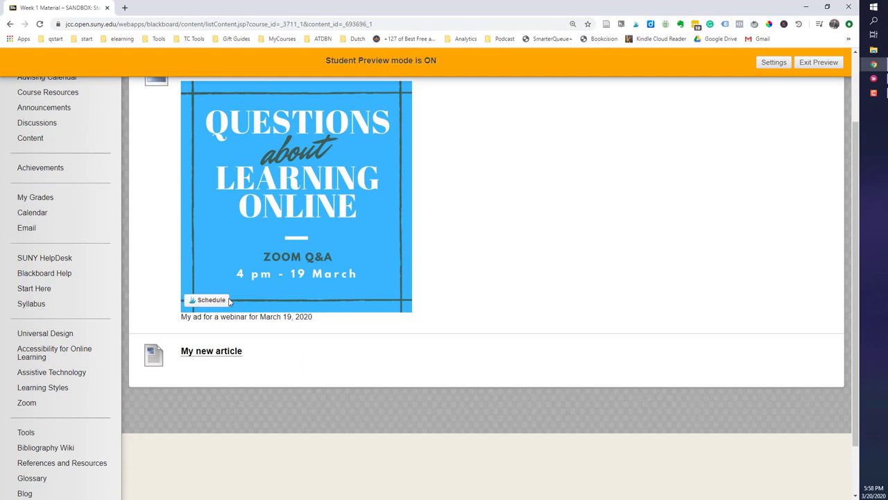
left_click(208, 352)
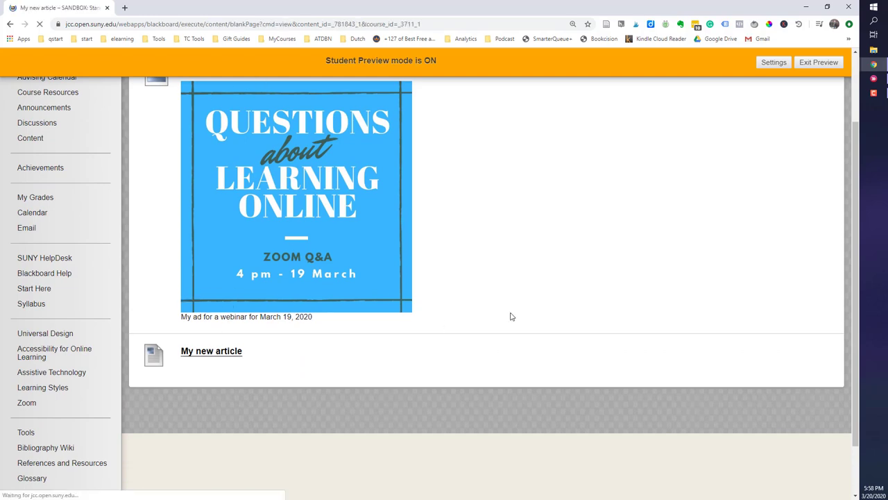
scroll(511, 317, "down", 2)
scroll(510, 317, "up", 2)
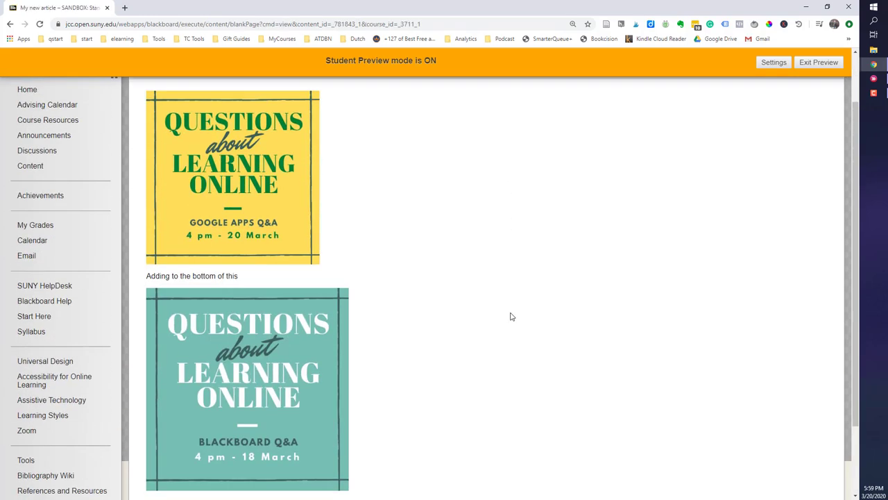